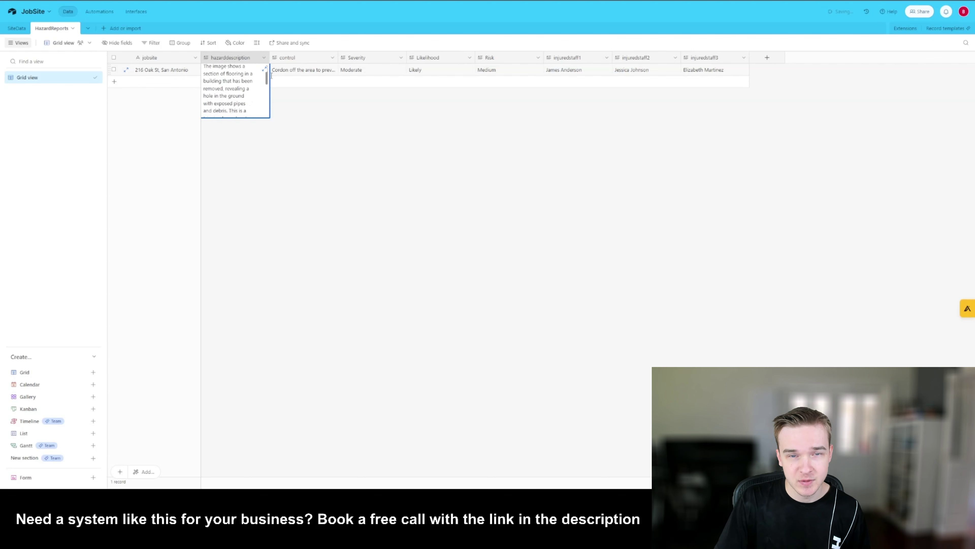
- Read the full control text of the first hazard report and add a blank record below it
{"action": "double_click", "coordinate": [293, 73]}
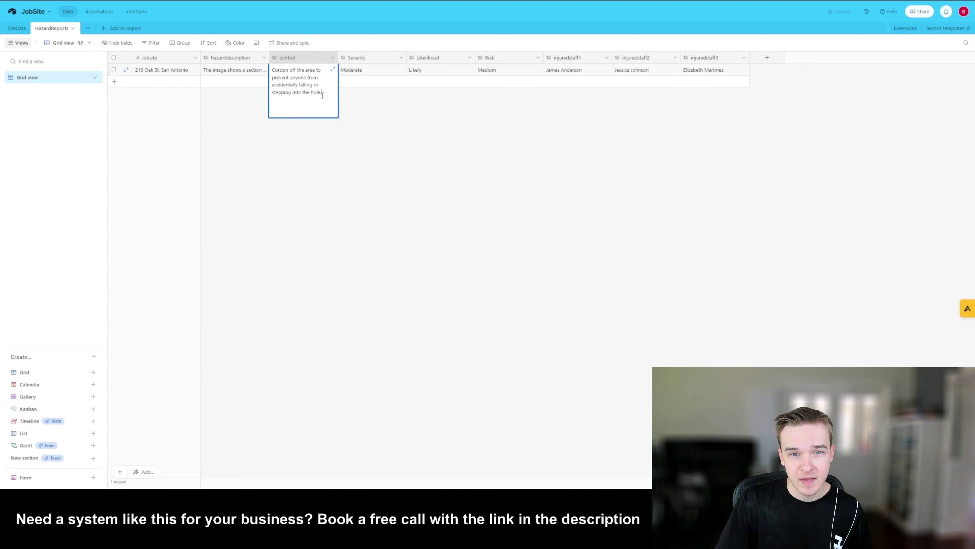
{"action": "left_click", "coordinate": [373, 96]}
{"action": "left_click", "coordinate": [363, 82]}
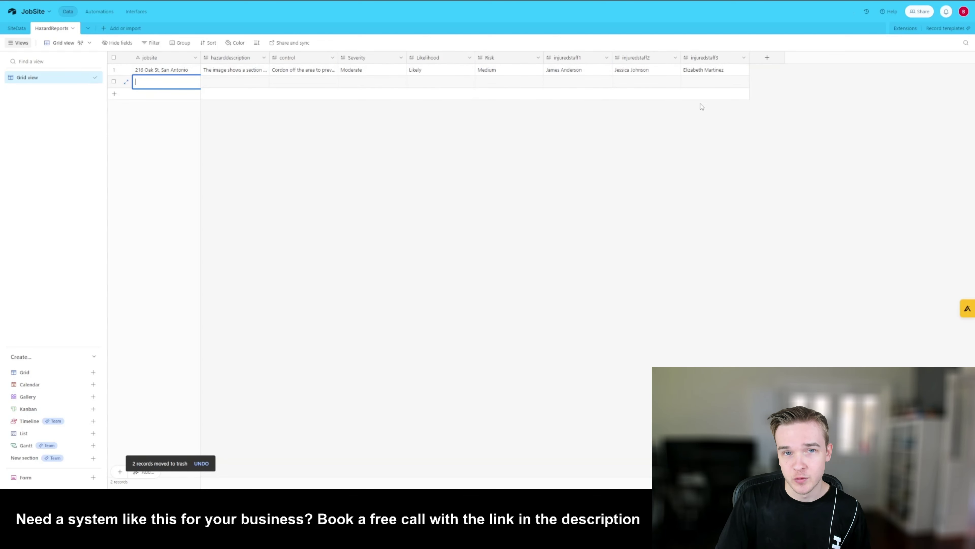
{"action": "left_click", "coordinate": [193, 105]}
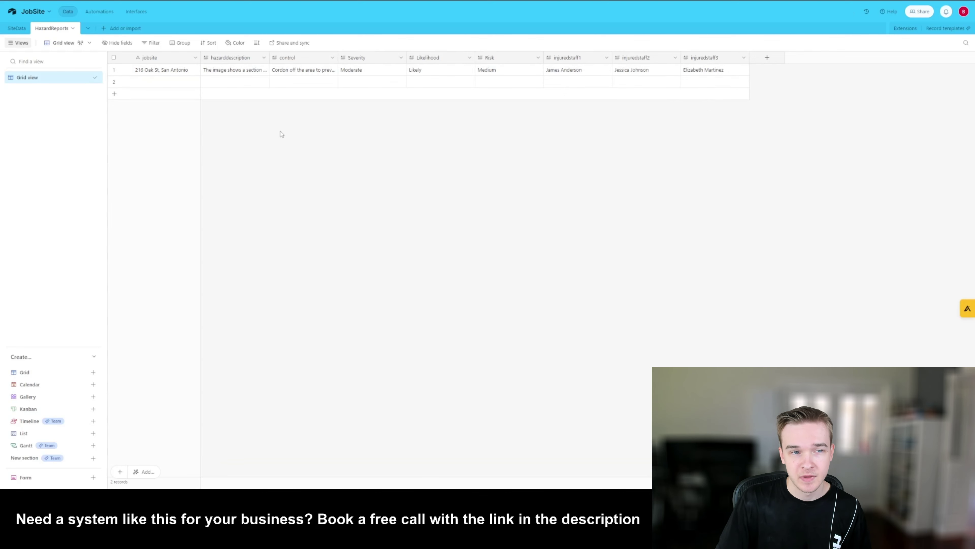
- View the SiteData table, return to HazardReports and expand the first report's control text
{"action": "left_click", "coordinate": [16, 28]}
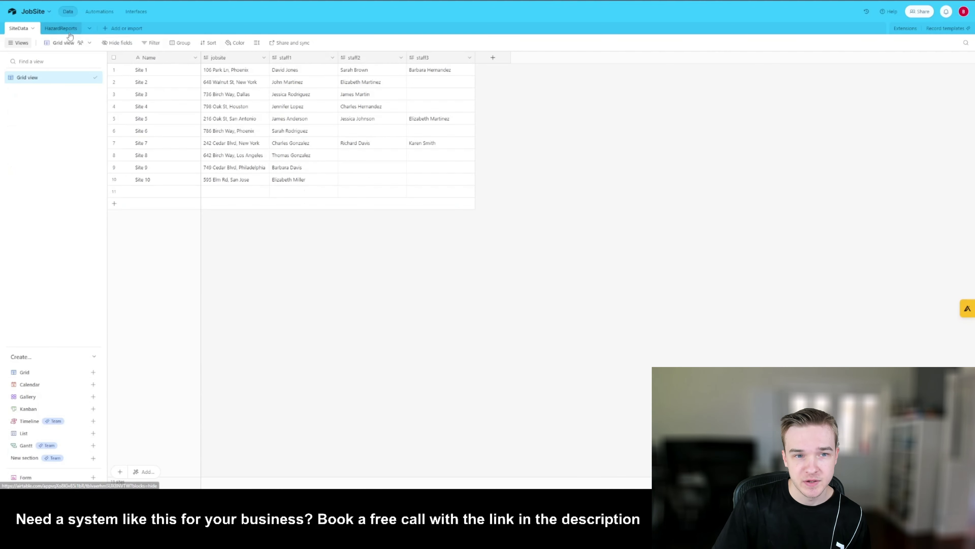
{"action": "left_click", "coordinate": [61, 28]}
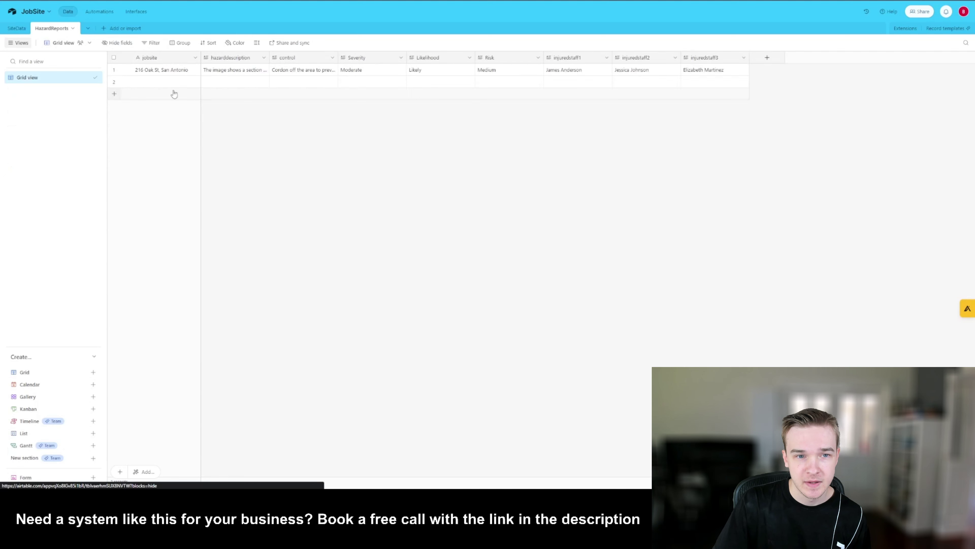
{"action": "double_click", "coordinate": [294, 71]}
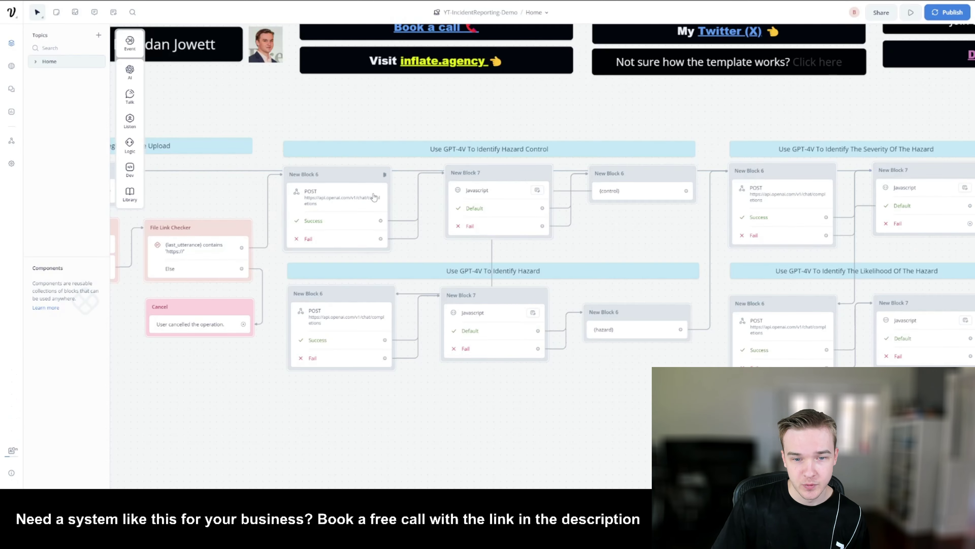
- Switch to Voiceflow and read the raw body prompt of the POST request under Use GPT-4V To Identify Hazard Control
{"action": "scroll", "coordinate": [380, 200], "scroll_direction": "up", "scroll_amount": 3}
{"action": "left_click", "coordinate": [382, 200]}
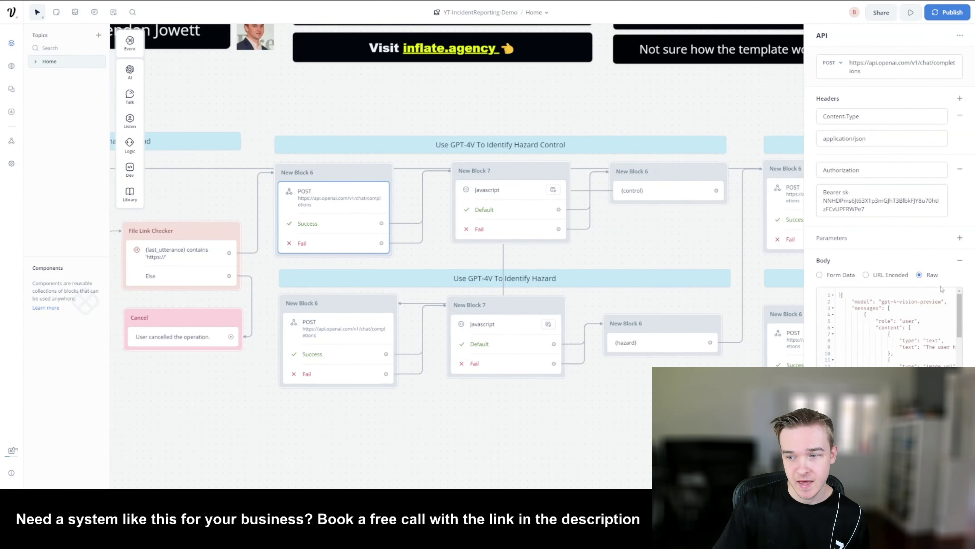
{"action": "scroll", "coordinate": [959, 301], "scroll_direction": "down", "scroll_amount": 1}
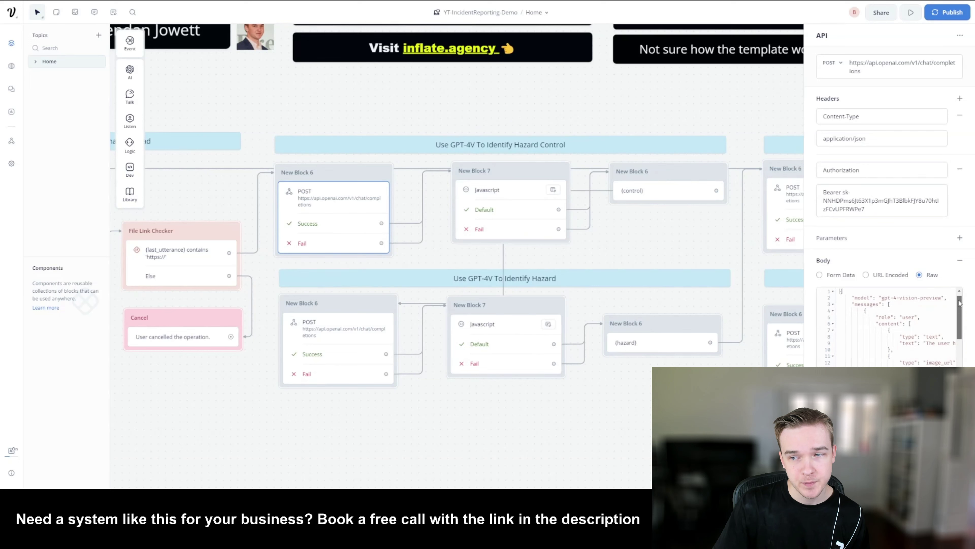
{"action": "scroll", "coordinate": [921, 326], "scroll_direction": "down", "scroll_amount": 2}
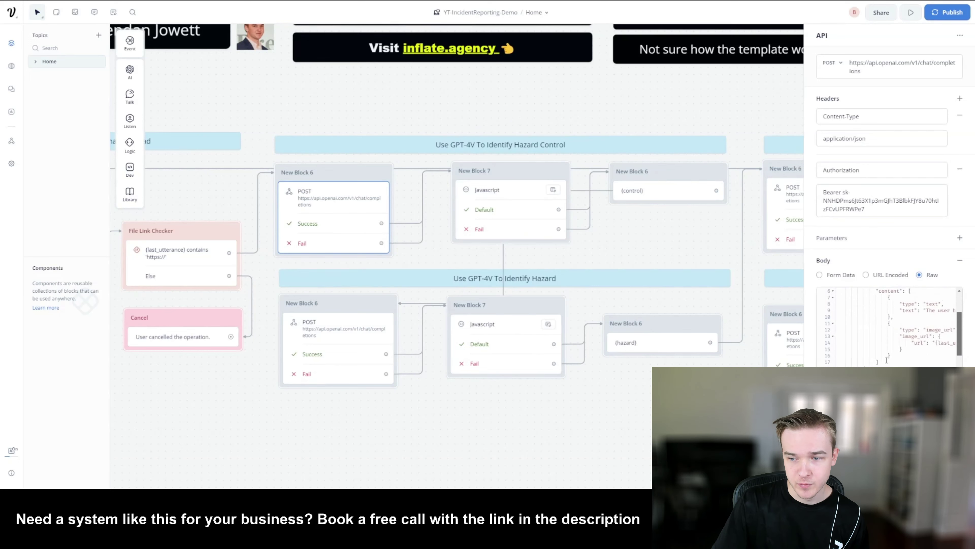
{"action": "scroll", "coordinate": [890, 326], "scroll_direction": "right", "scroll_amount": 2}
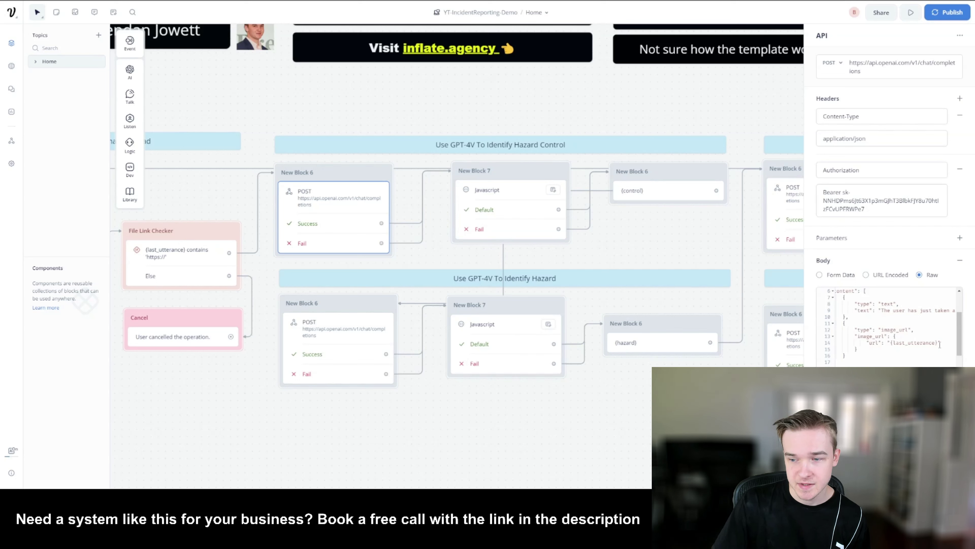
{"action": "scroll", "coordinate": [951, 343], "scroll_direction": "up", "scroll_amount": 1}
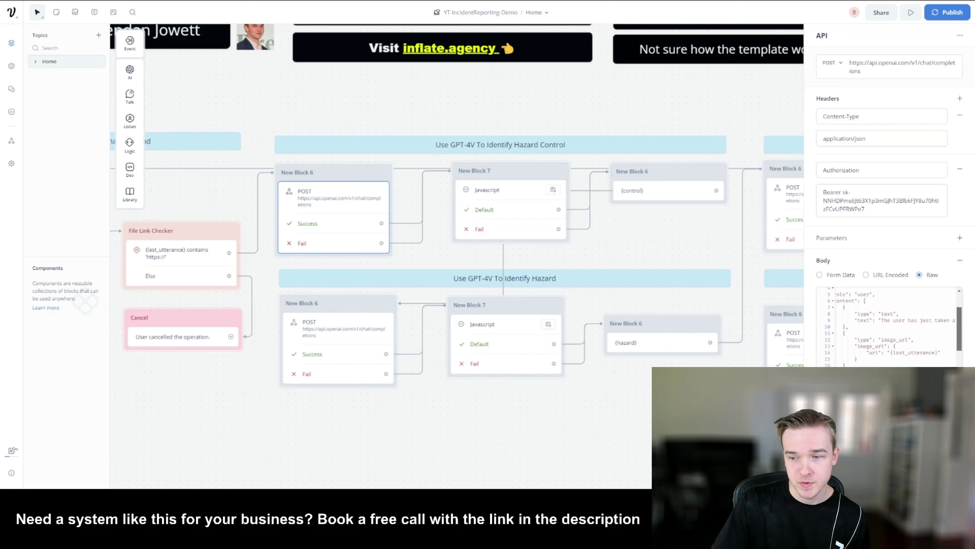
{"action": "scroll", "coordinate": [890, 326], "scroll_direction": "right", "scroll_amount": 5}
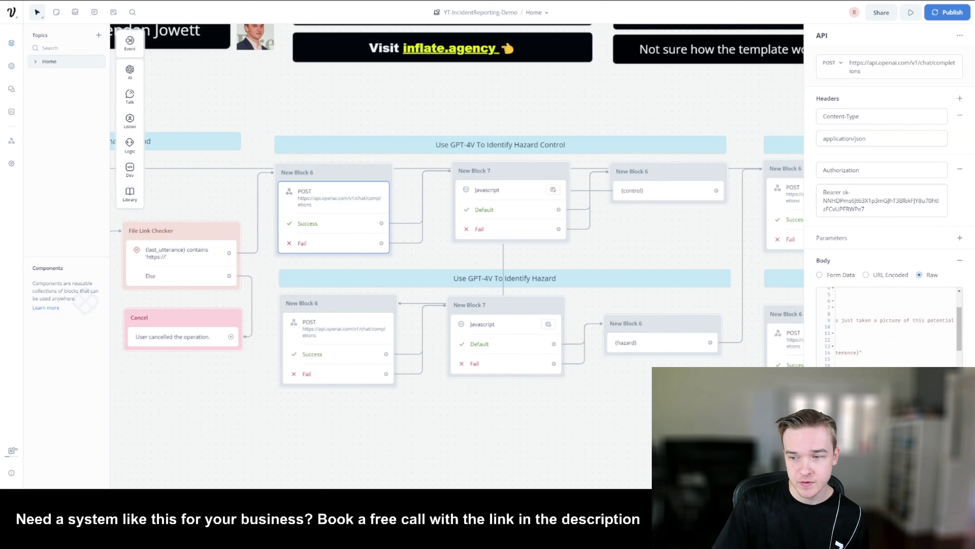
{"action": "scroll", "coordinate": [890, 326], "scroll_direction": "right", "scroll_amount": 8}
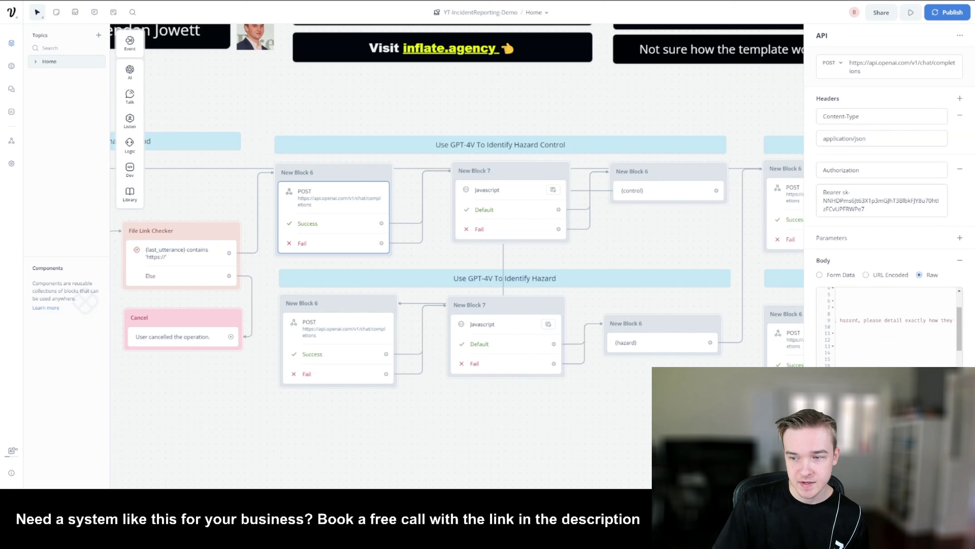
{"action": "scroll", "coordinate": [894, 327], "scroll_direction": "right", "scroll_amount": 8}
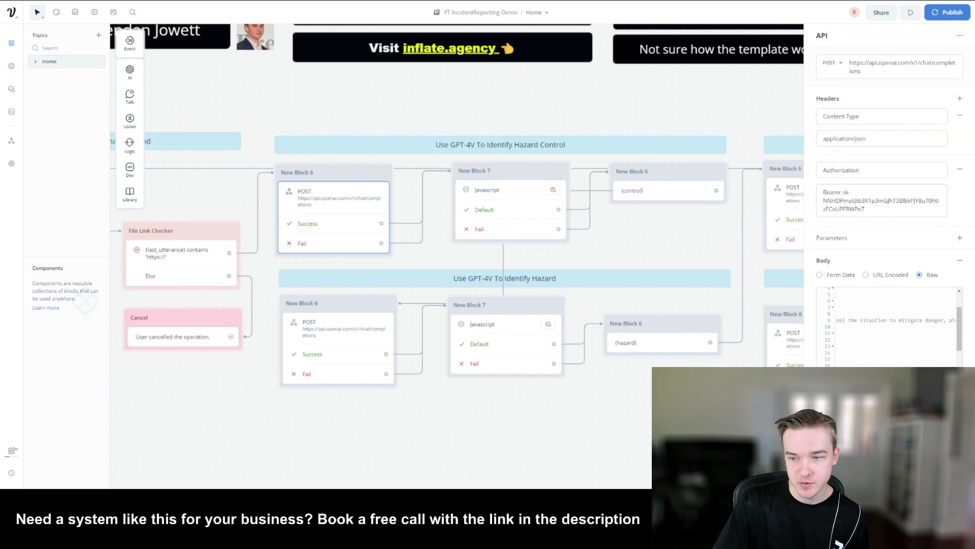
{"action": "scroll", "coordinate": [895, 326], "scroll_direction": "right", "scroll_amount": 7}
{"action": "scroll", "coordinate": [921, 365], "scroll_direction": "right", "scroll_amount": 8}
{"action": "scroll", "coordinate": [933, 365], "scroll_direction": "right", "scroll_amount": 6}
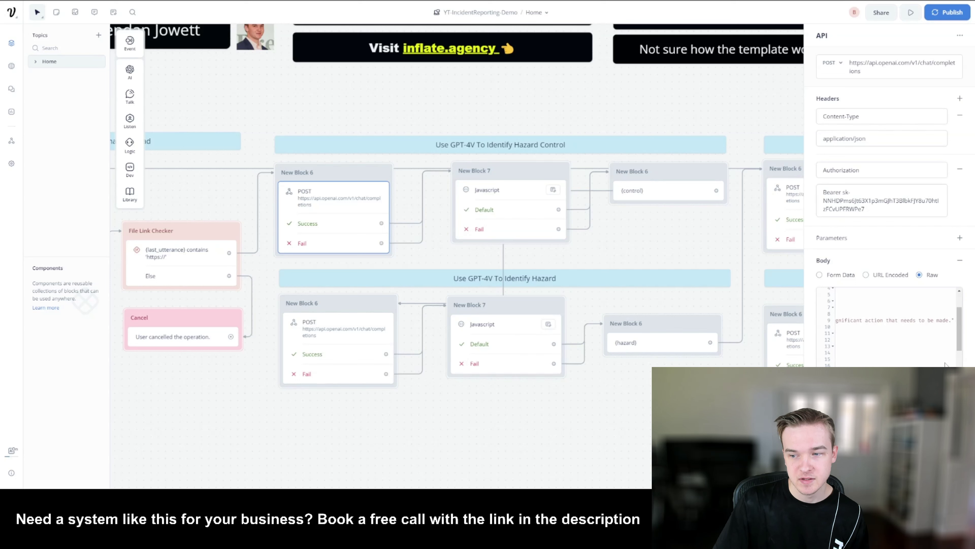
{"action": "scroll", "coordinate": [945, 364], "scroll_direction": "right", "scroll_amount": 1}
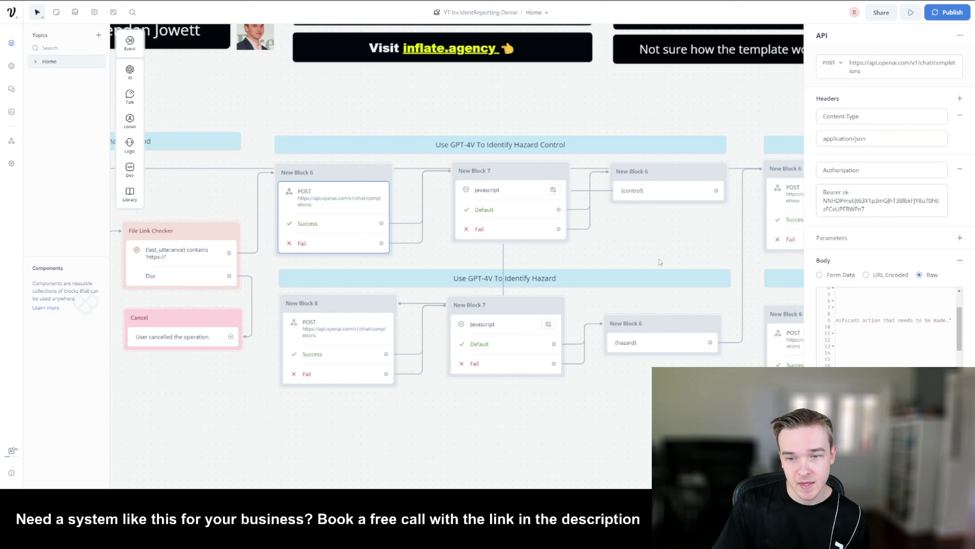
{"action": "left_click", "coordinate": [665, 246]}
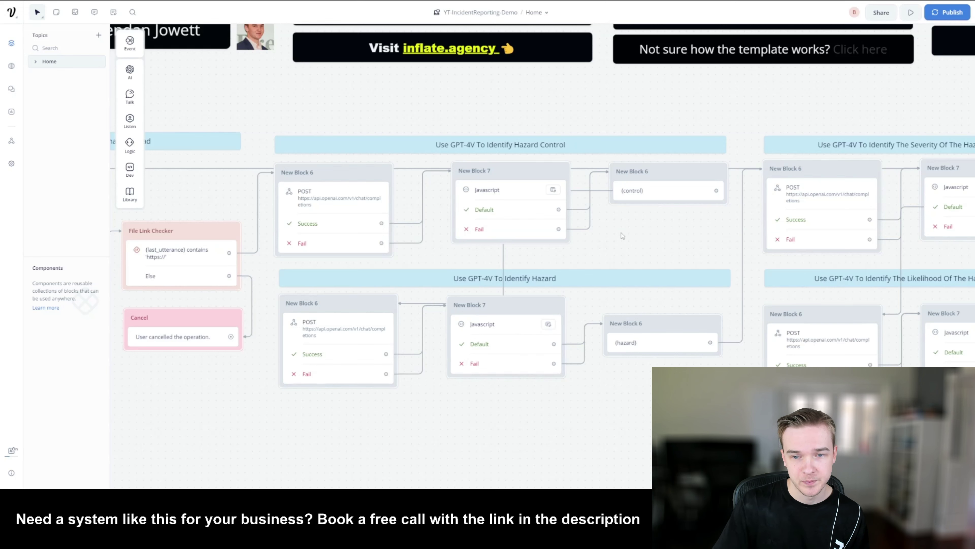
- Examine the Javascript code that sets the control variable under Use GPT-4V To Identify Hazard Control
{"action": "left_click", "coordinate": [563, 212]}
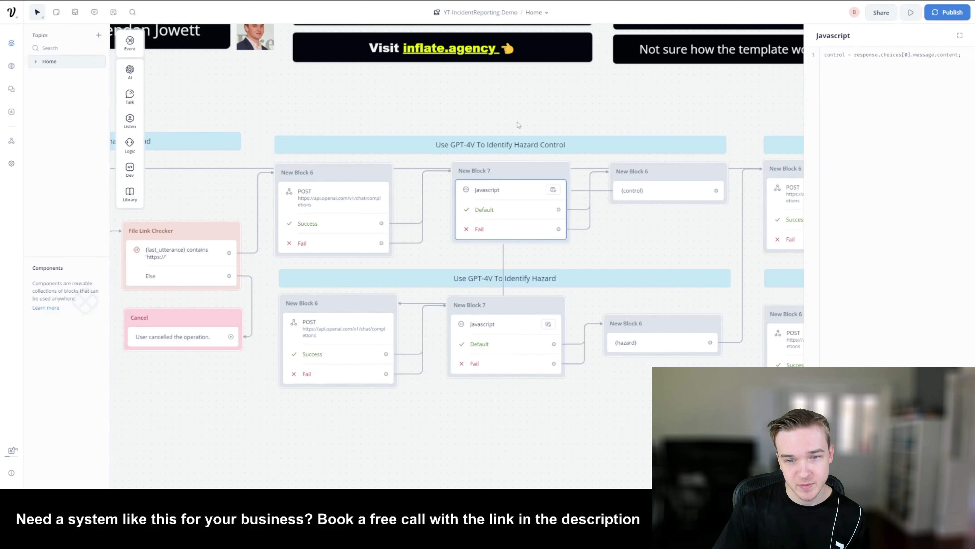
{"action": "left_click", "coordinate": [549, 107]}
{"action": "scroll", "coordinate": [570, 98], "scroll_direction": "right", "scroll_amount": 5}
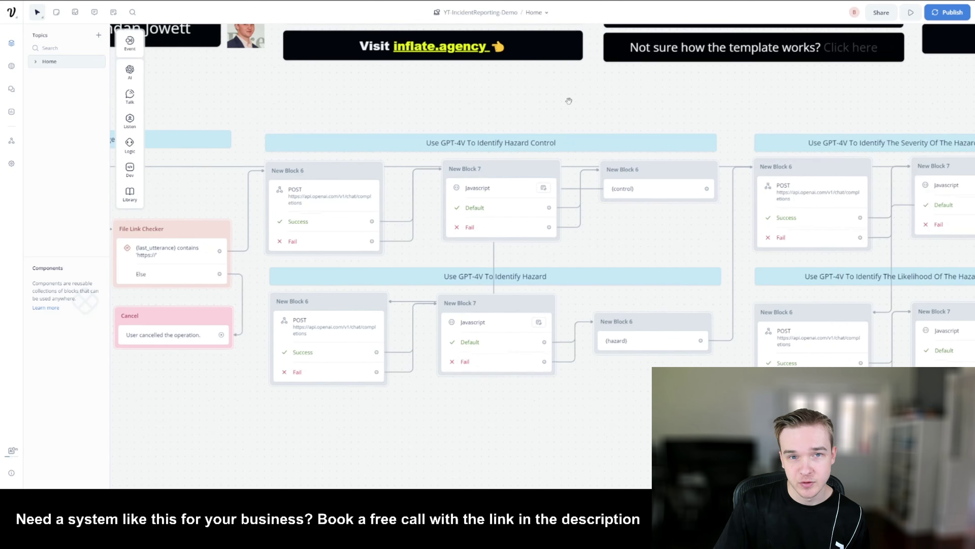
{"action": "left_click", "coordinate": [480, 176]}
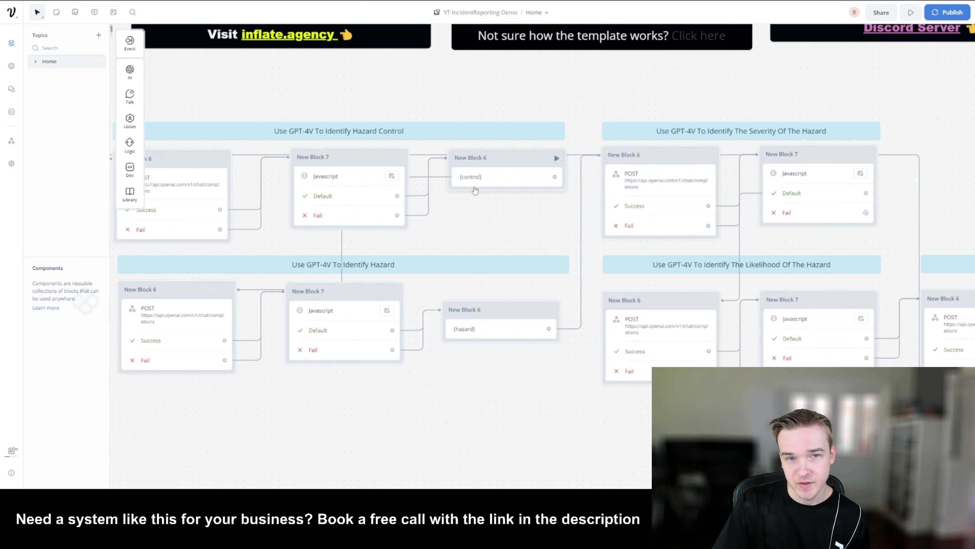
{"action": "left_click", "coordinate": [359, 182]}
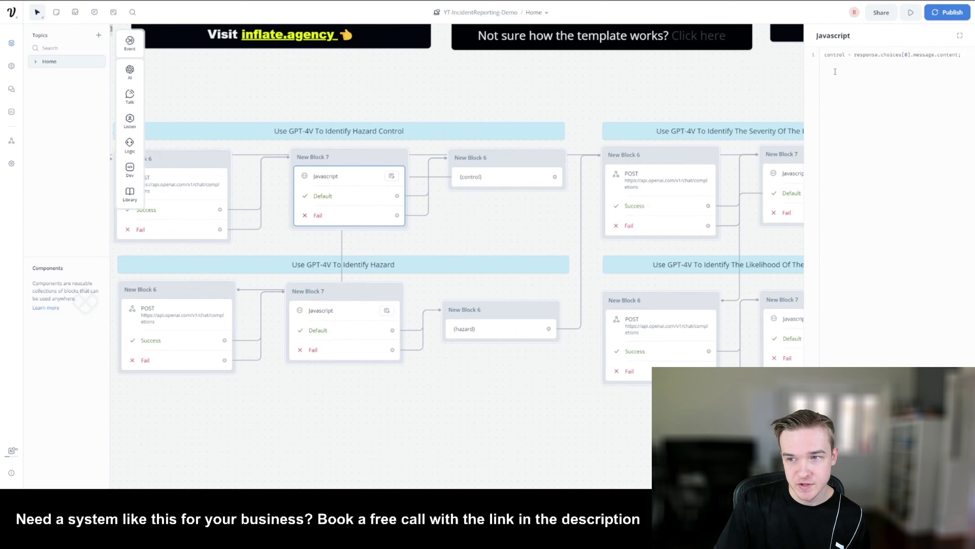
{"action": "left_click", "coordinate": [506, 96]}
{"action": "left_click_drag", "start_coordinate": [451, 100], "coordinate": [564, 99]}
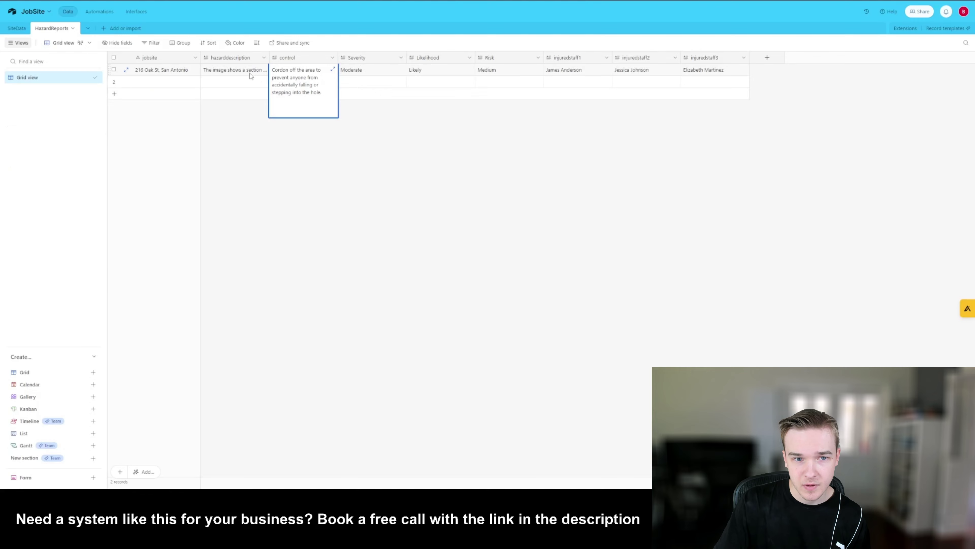
- Read the first report's hazarddescription in Airtable and the matching prompt in Voiceflow's Identify Hazard POST request
{"action": "double_click", "coordinate": [240, 68]}
{"action": "key", "text": "Escape"}
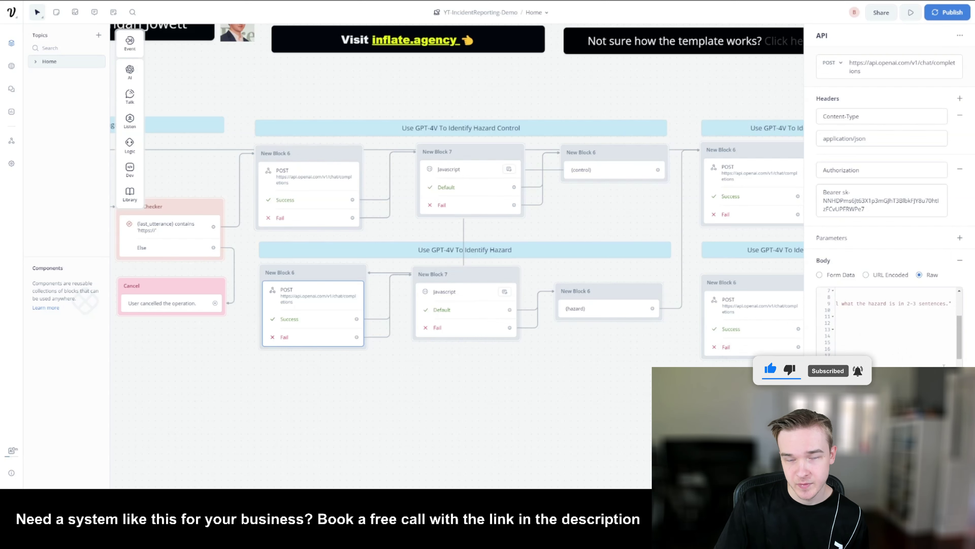
{"action": "left_click_drag", "start_coordinate": [958, 339], "coordinate": [962, 345]}
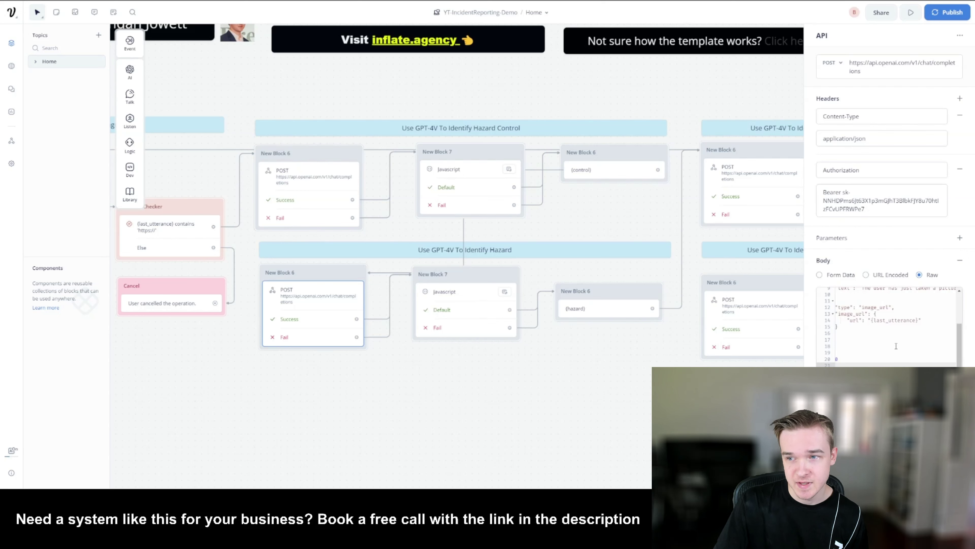
- Inspect the Javascript code and the {hazard} text block under Use GPT-4V To Identify Hazard
{"action": "left_click", "coordinate": [461, 305]}
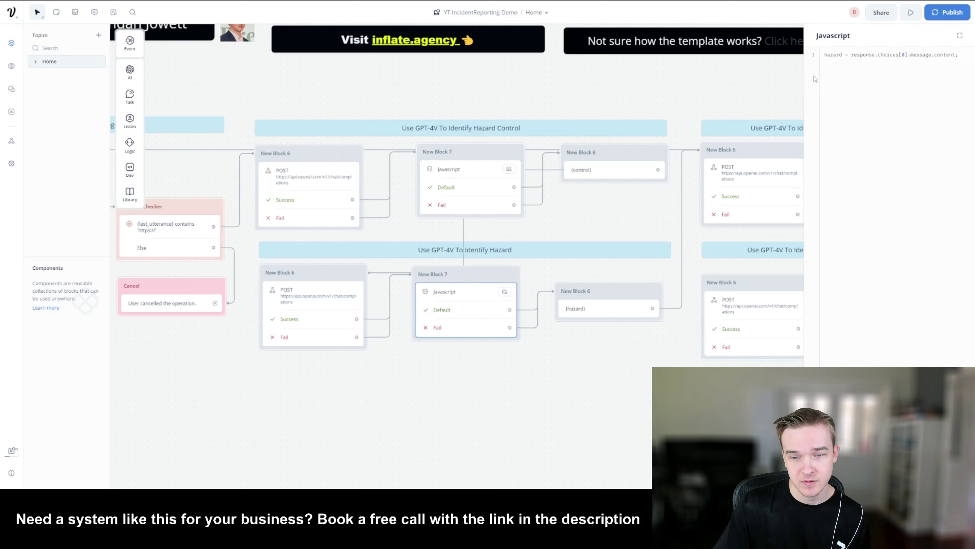
{"action": "left_click_drag", "start_coordinate": [475, 272], "coordinate": [348, 294]}
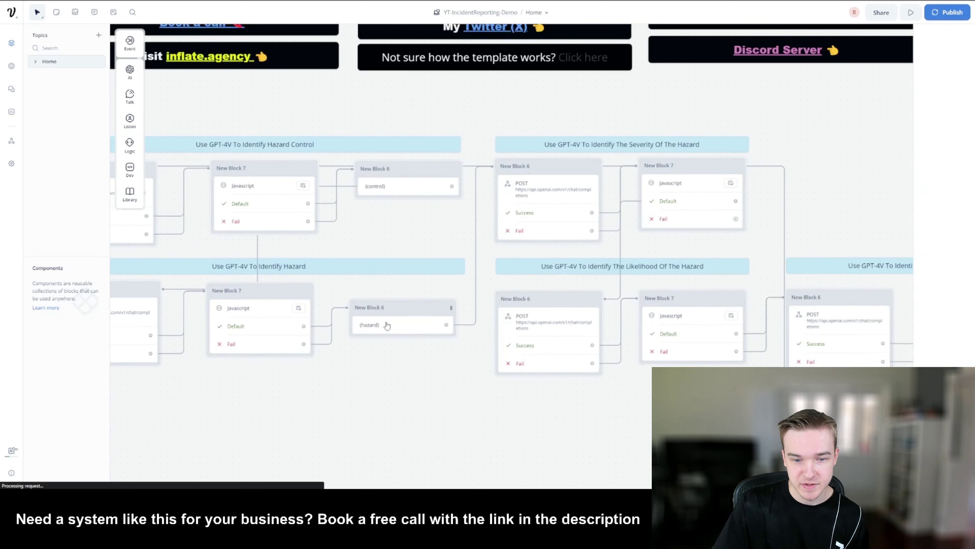
{"action": "left_click", "coordinate": [424, 326]}
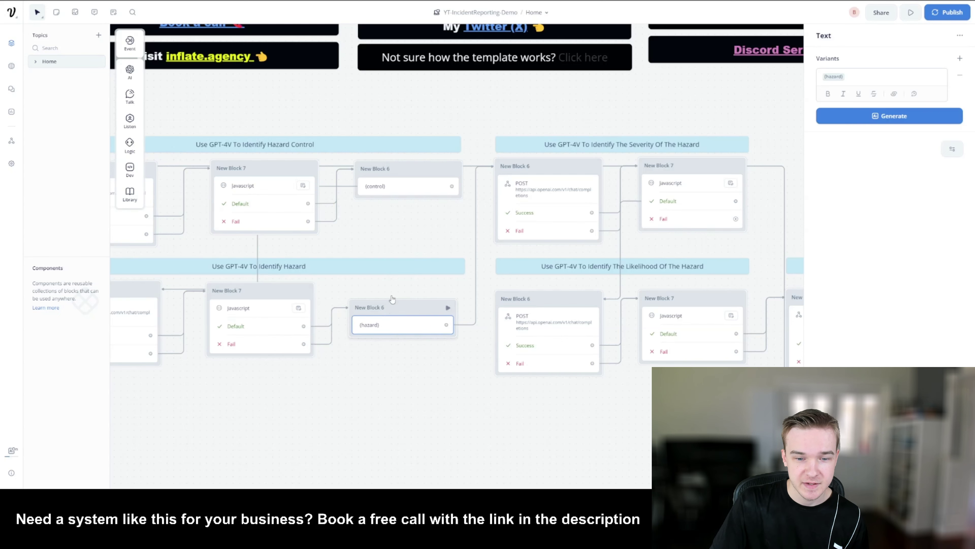
{"action": "left_click", "coordinate": [394, 286]}
- Read the raw body prompt of the POST request under Use GPT-4V To Identify The Severity Of The Hazard
{"action": "left_click_drag", "start_coordinate": [422, 221], "coordinate": [215, 220]}
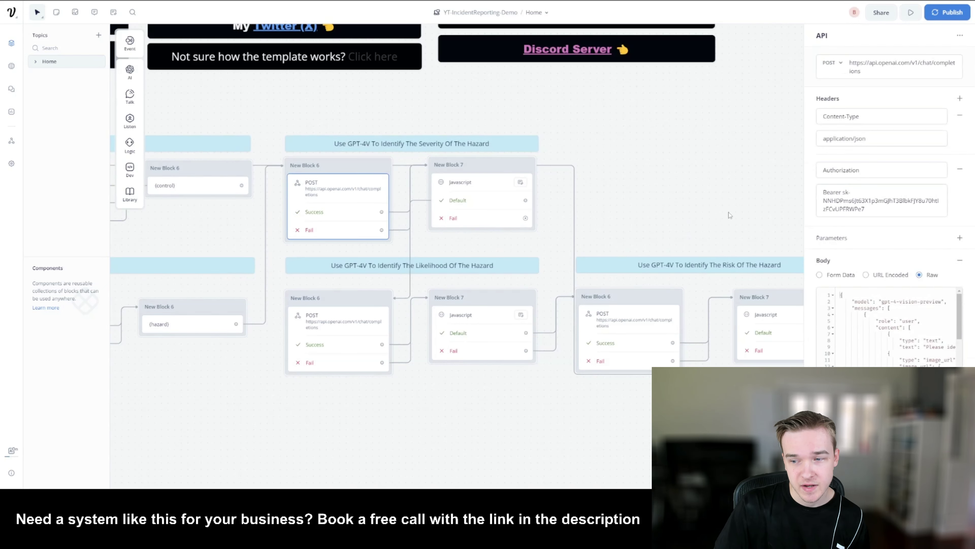
{"action": "left_click_drag", "start_coordinate": [958, 320], "coordinate": [957, 336]}
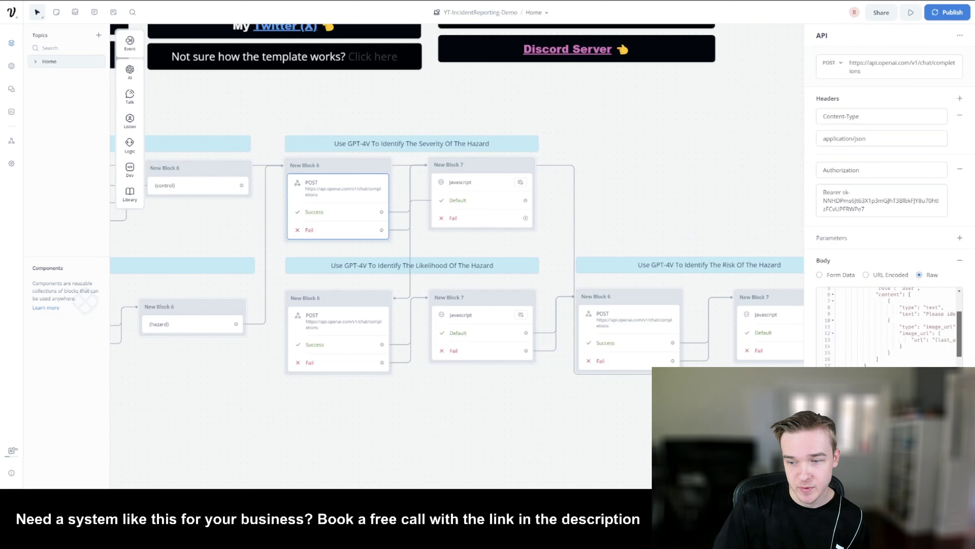
{"action": "scroll", "coordinate": [887, 327], "scroll_direction": "right", "scroll_amount": 3}
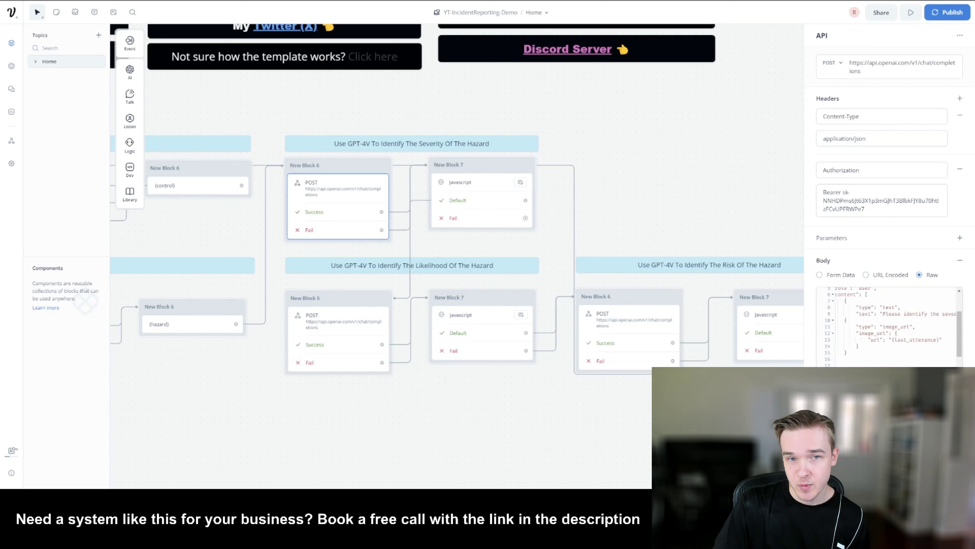
{"action": "scroll", "coordinate": [887, 327], "scroll_direction": "right", "scroll_amount": 5}
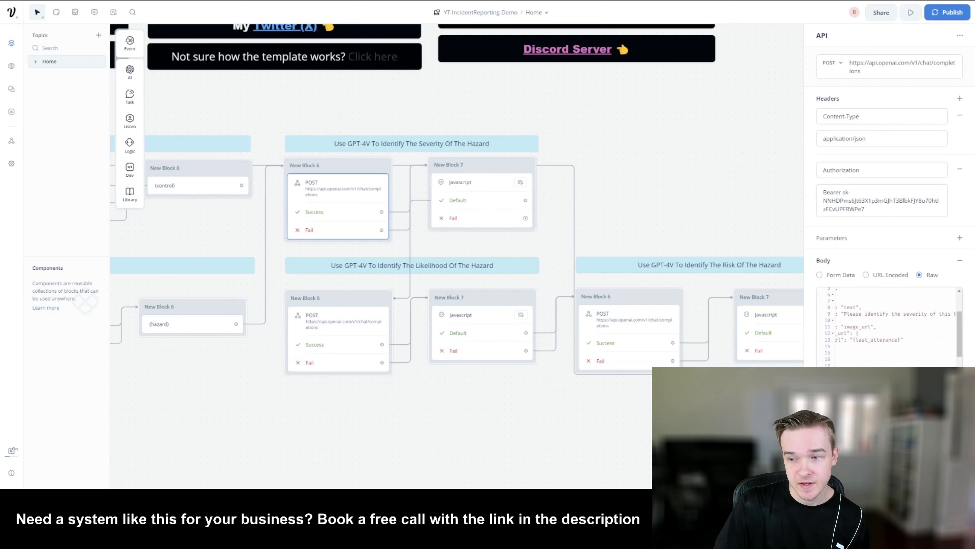
{"action": "scroll", "coordinate": [887, 326], "scroll_direction": "right", "scroll_amount": 10}
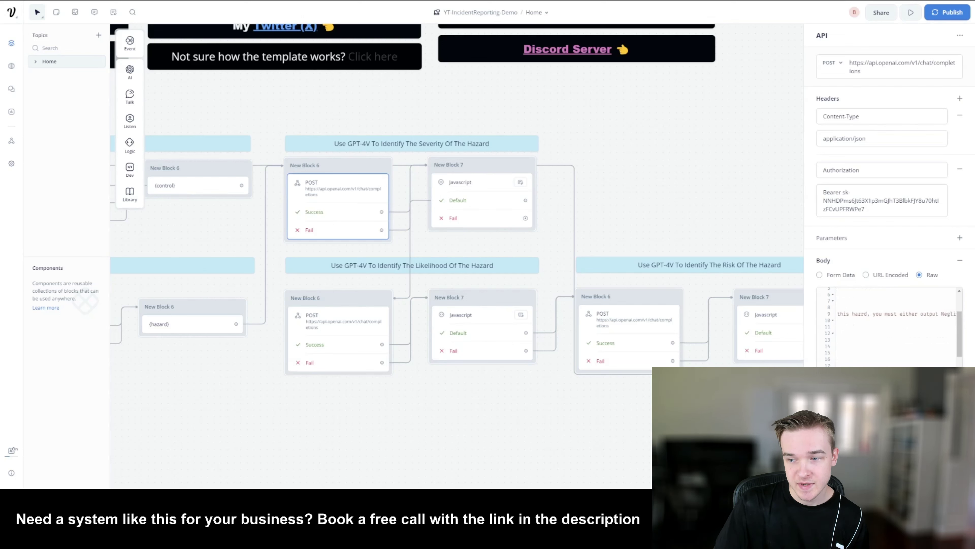
{"action": "scroll", "coordinate": [887, 327], "scroll_direction": "right", "scroll_amount": 10}
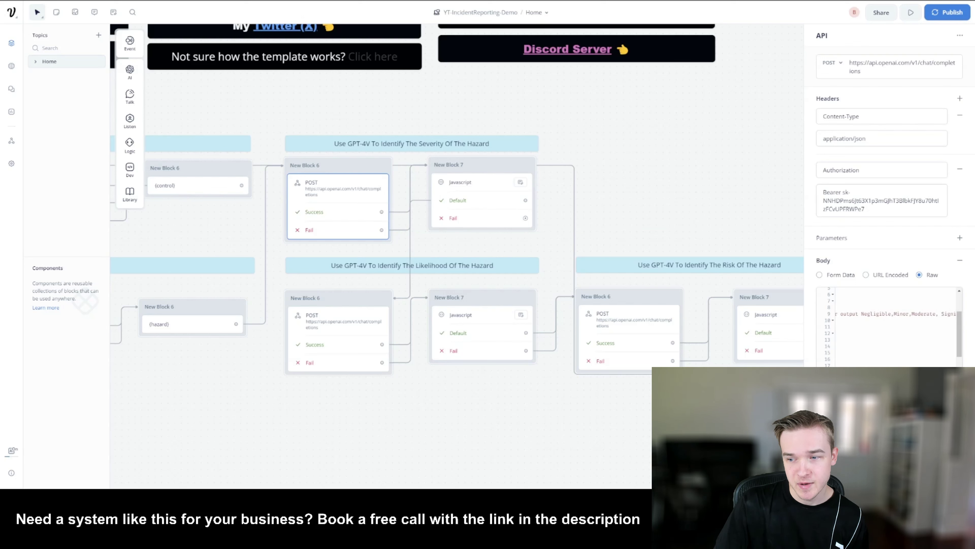
{"action": "scroll", "coordinate": [918, 365], "scroll_direction": "right", "scroll_amount": 5}
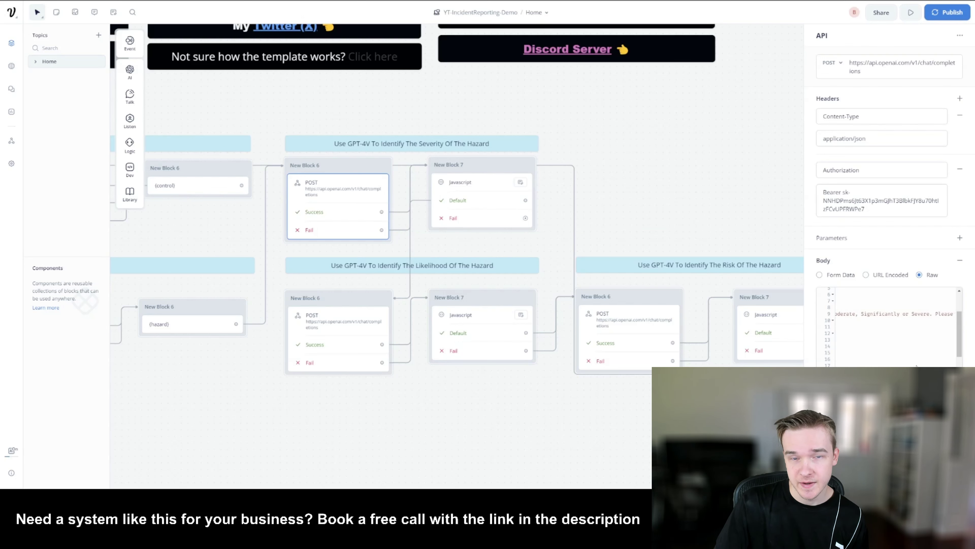
{"action": "scroll", "coordinate": [918, 365], "scroll_direction": "left", "scroll_amount": 2}
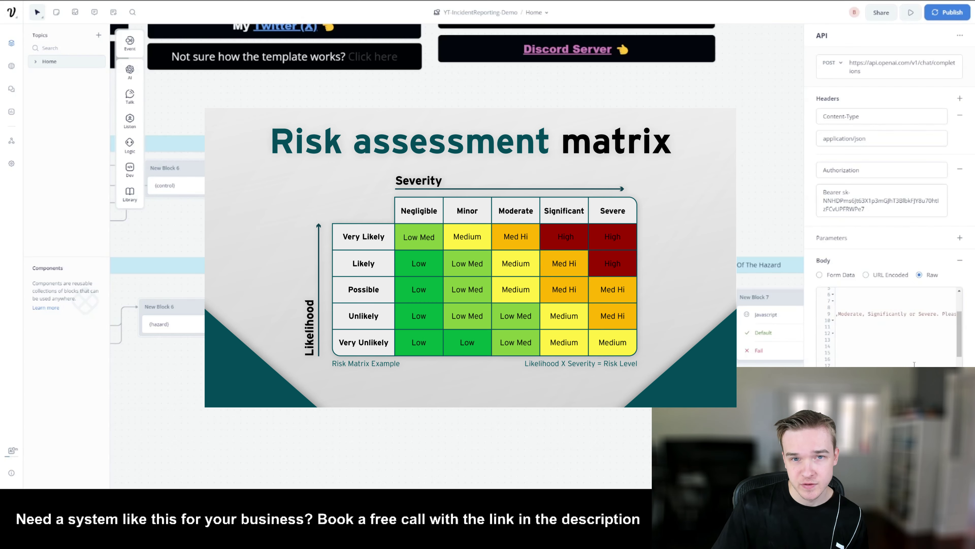
- Read the rest of the severity prompt and inspect the Javascript code under Use GPT-4V To Identify The Severity Of The Hazard
{"action": "scroll", "coordinate": [895, 322], "scroll_direction": "right", "scroll_amount": 5}
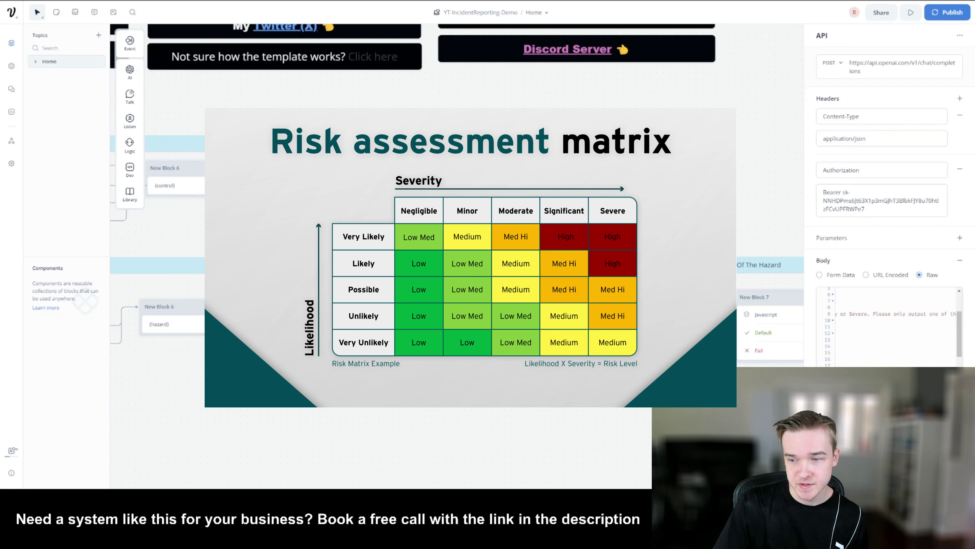
{"action": "scroll", "coordinate": [895, 314], "scroll_direction": "left", "scroll_amount": 3}
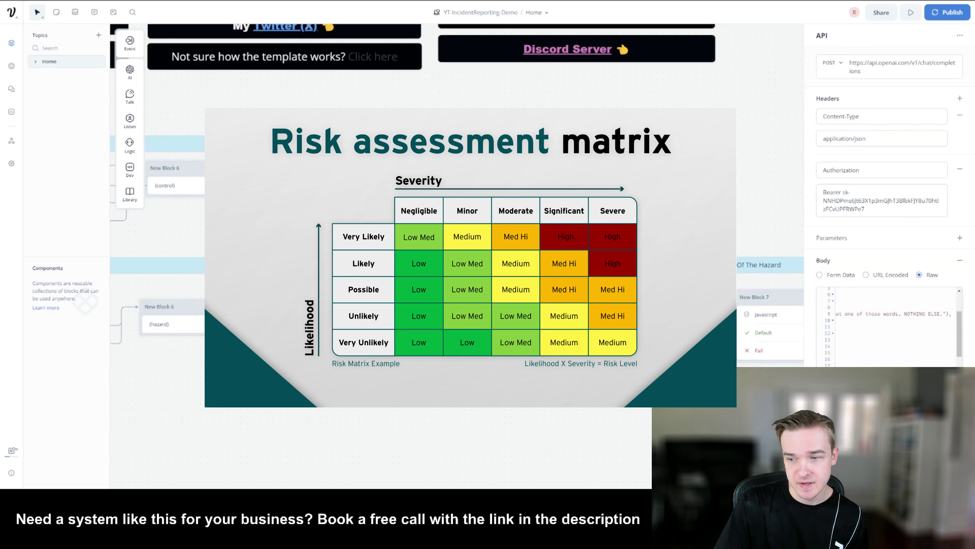
{"action": "scroll", "coordinate": [895, 322], "scroll_direction": "left", "scroll_amount": 3}
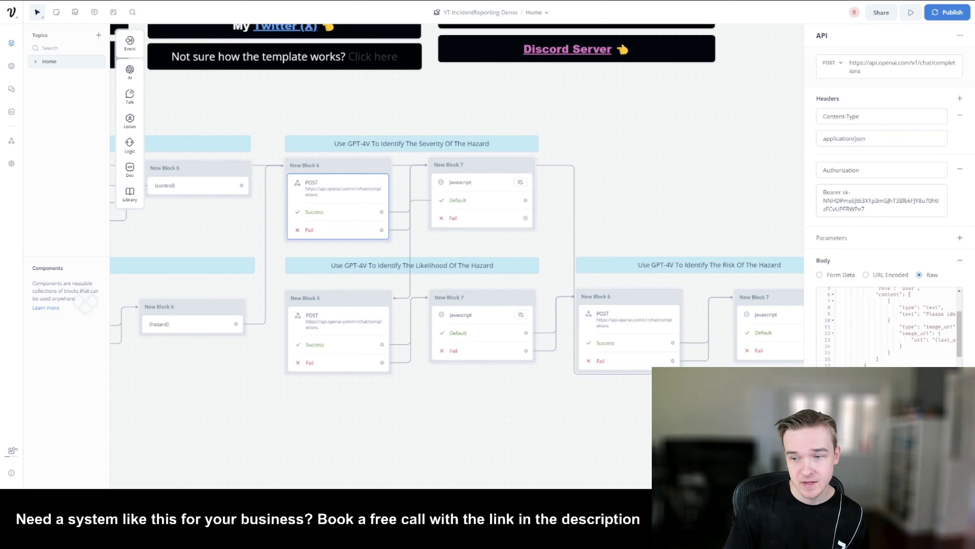
{"action": "left_click", "coordinate": [493, 193]}
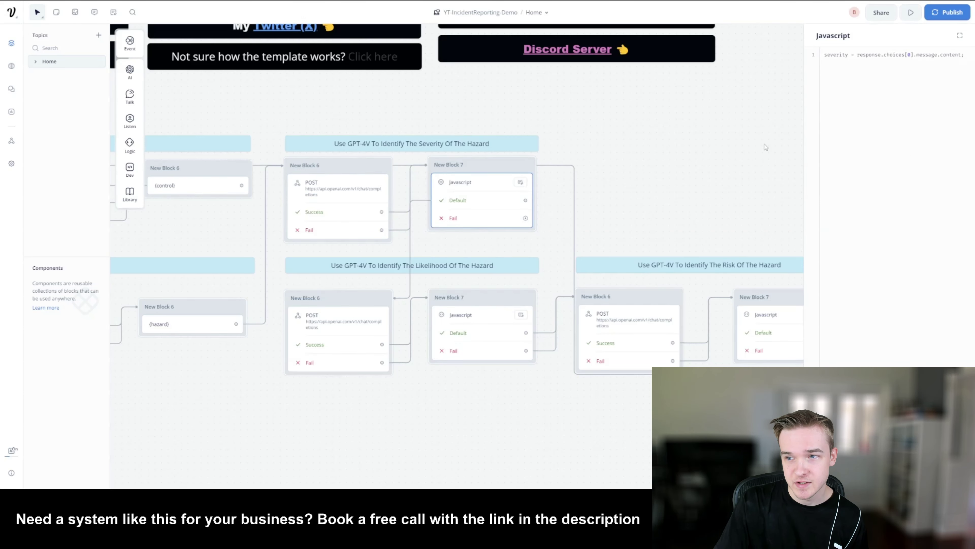
{"action": "left_click", "coordinate": [681, 159]}
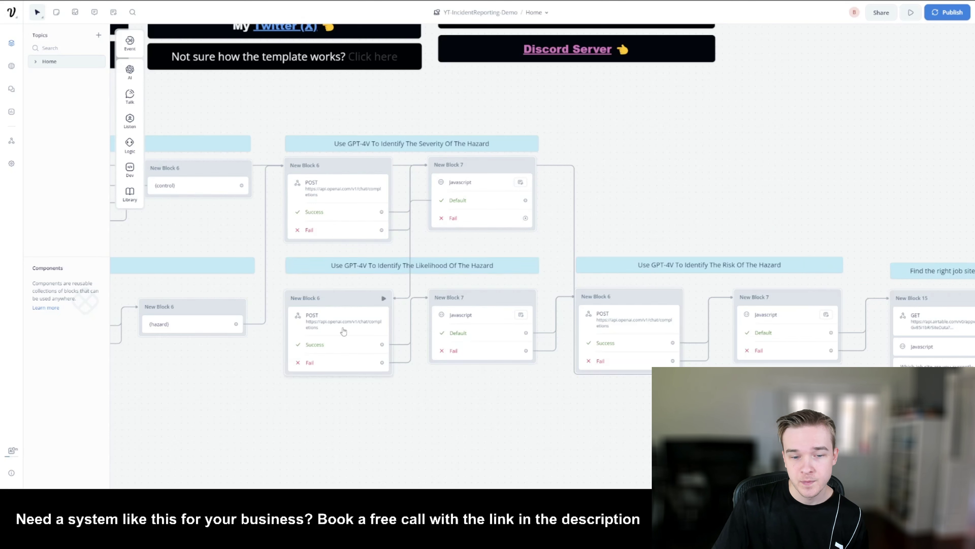
- Read the raw body prompt of the POST request under Use GPT-4V To Identify The Likelihood Of The Hazard
{"action": "left_click", "coordinate": [343, 331]}
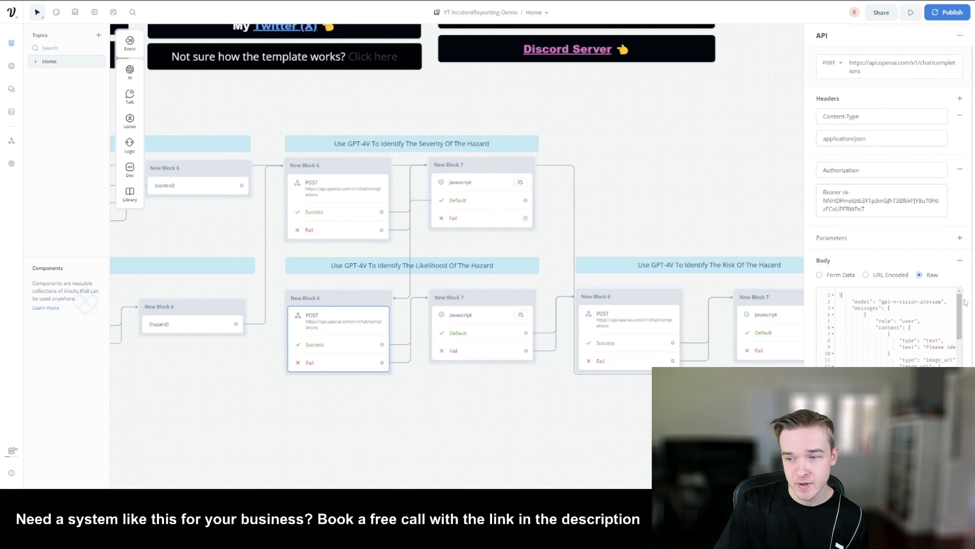
{"action": "left_click_drag", "start_coordinate": [963, 303], "coordinate": [958, 312]}
{"action": "scroll", "coordinate": [887, 362], "scroll_direction": "down", "scroll_amount": 2}
{"action": "scroll", "coordinate": [891, 326], "scroll_direction": "right", "scroll_amount": 10}
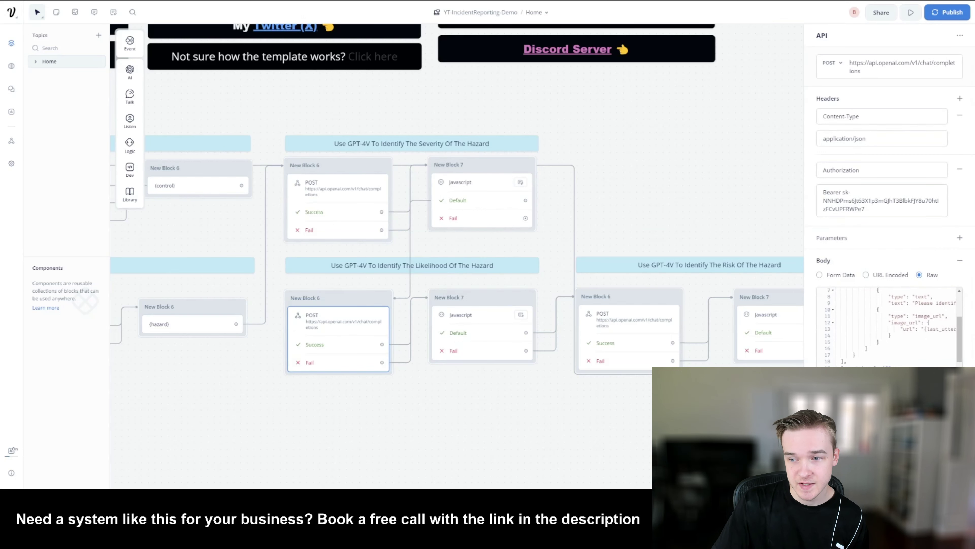
{"action": "scroll", "coordinate": [891, 327], "scroll_direction": "right", "scroll_amount": 5}
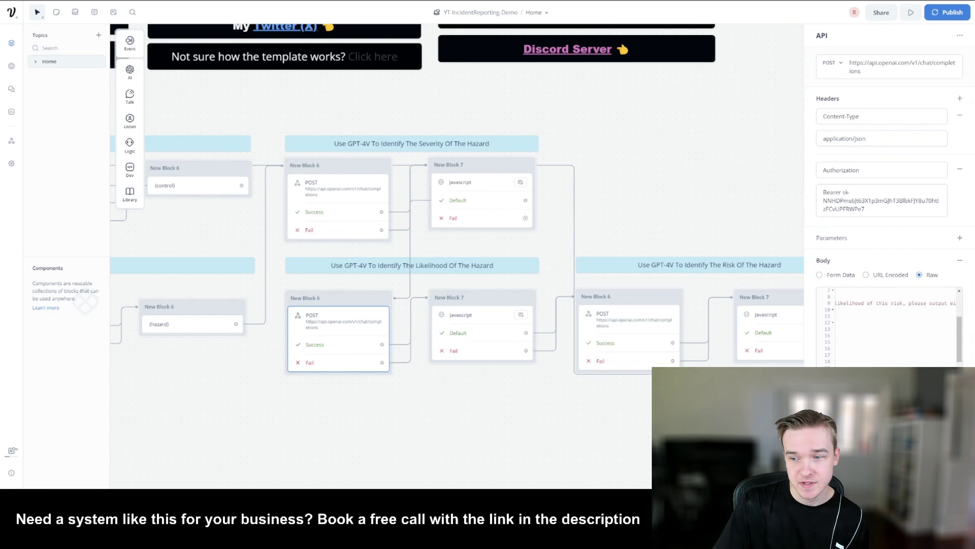
{"action": "scroll", "coordinate": [890, 326], "scroll_direction": "right", "scroll_amount": 5}
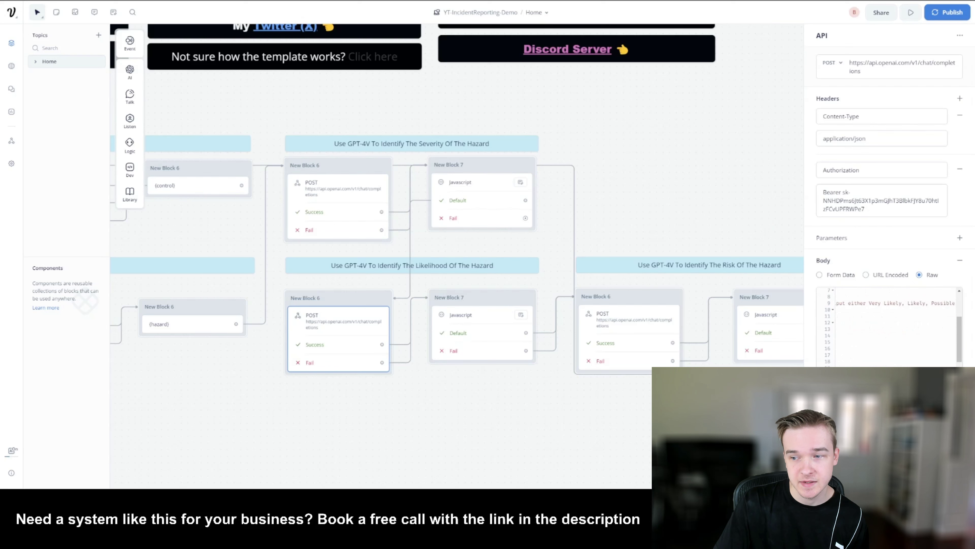
{"action": "scroll", "coordinate": [891, 327], "scroll_direction": "right", "scroll_amount": 6}
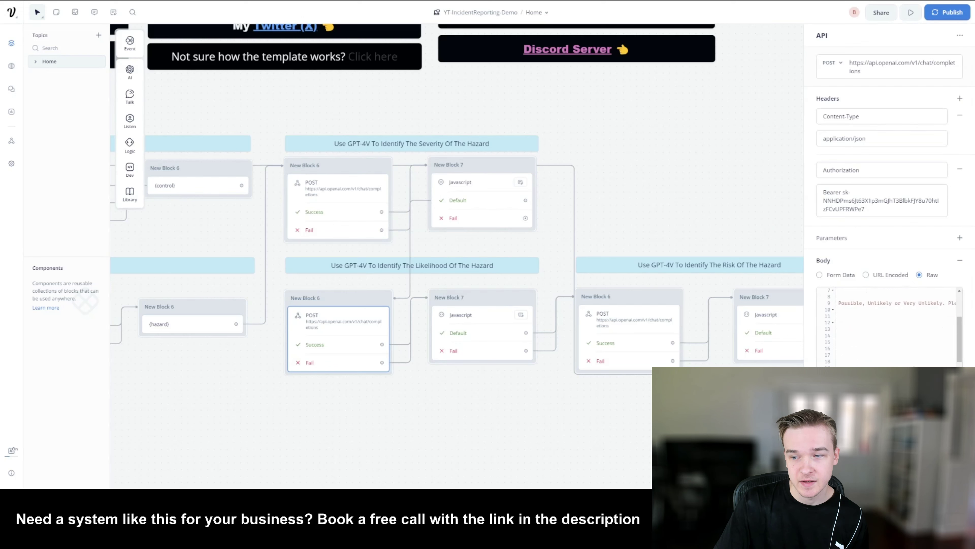
{"action": "left_click", "coordinate": [705, 200]}
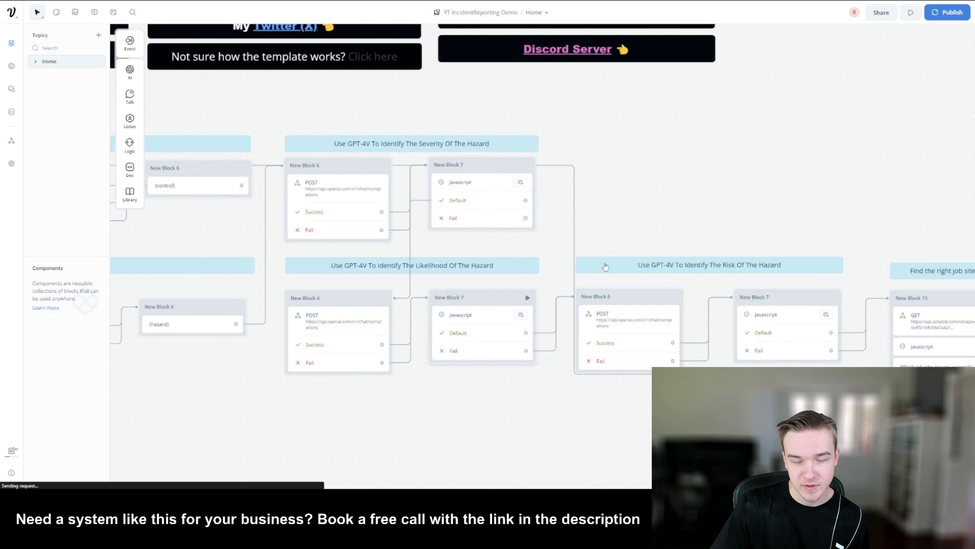
{"action": "left_click", "coordinate": [696, 196]}
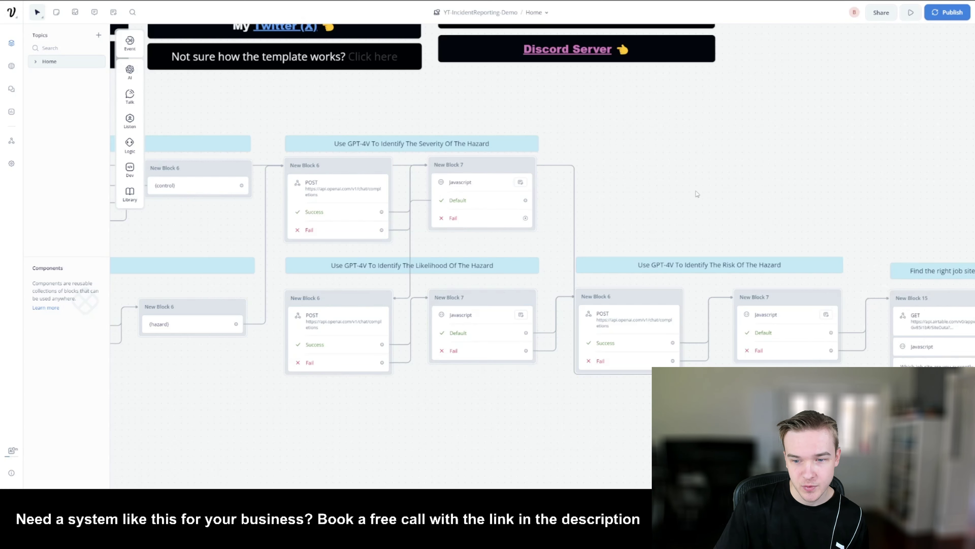
- Examine the POST request's raw body prompt and the Javascript code under Use GPT-4V To Identify The Risk Of The Hazard
{"action": "left_click_drag", "start_coordinate": [697, 196], "coordinate": [420, 157]}
{"action": "left_click", "coordinate": [382, 288]}
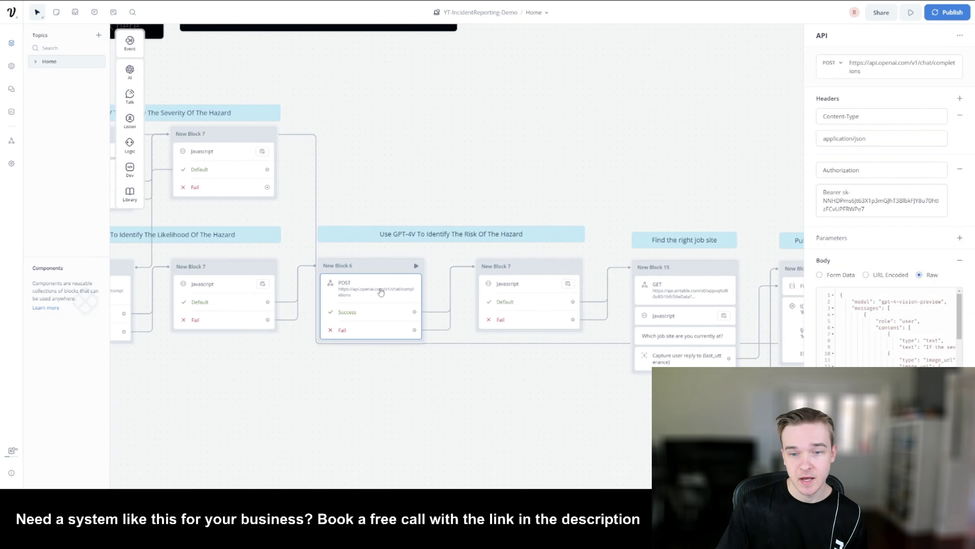
{"action": "left_click_drag", "start_coordinate": [961, 315], "coordinate": [960, 328]}
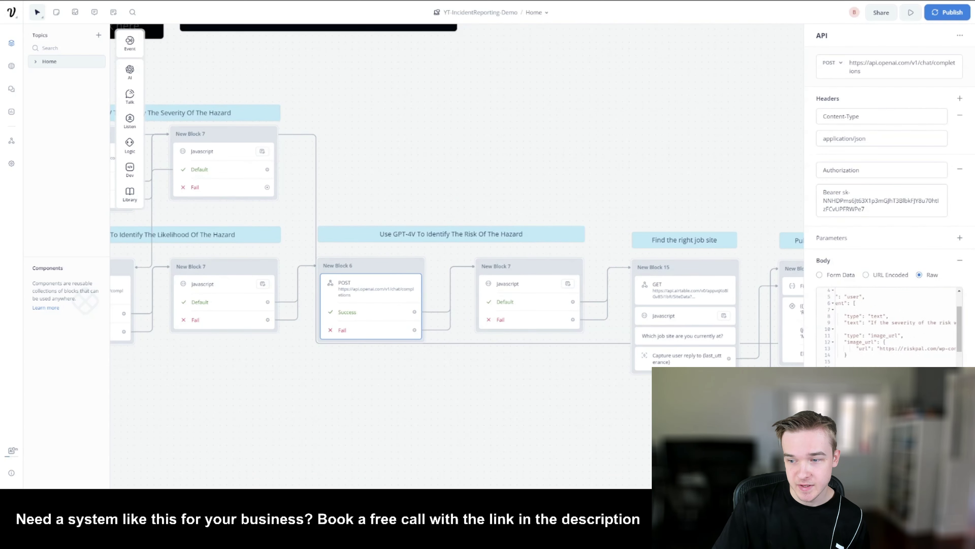
{"action": "scroll", "coordinate": [887, 327], "scroll_direction": "right", "scroll_amount": 2}
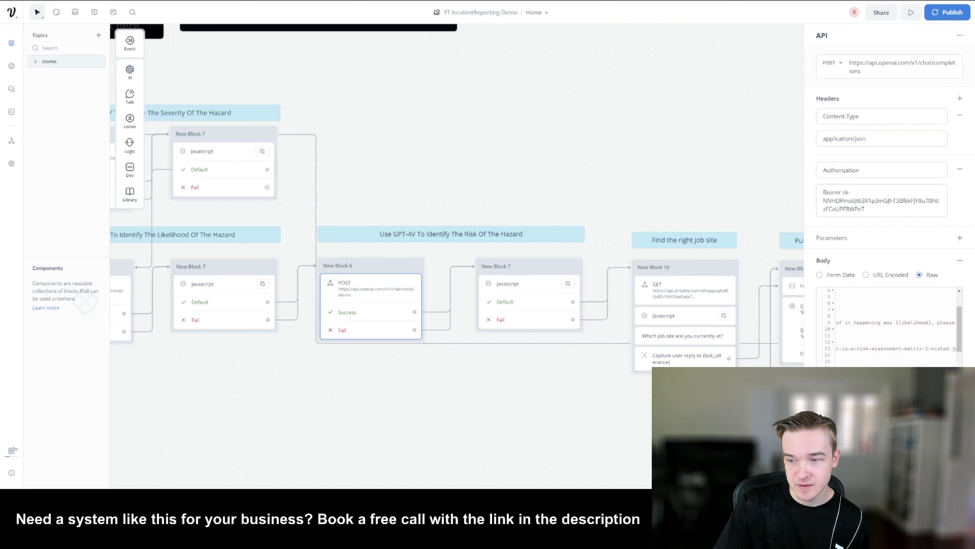
{"action": "scroll", "coordinate": [887, 327], "scroll_direction": "right", "scroll_amount": 1}
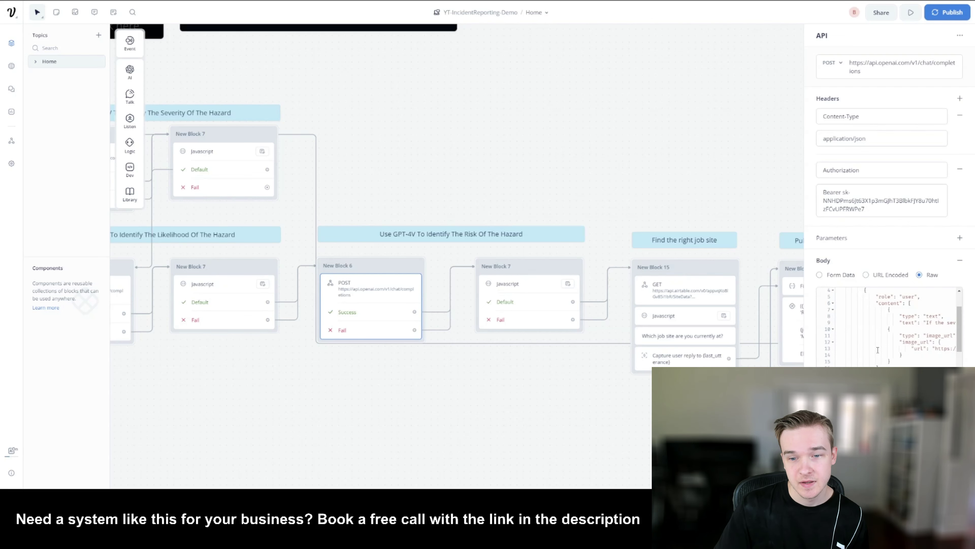
{"action": "left_click", "coordinate": [523, 181]}
{"action": "left_click", "coordinate": [529, 283]}
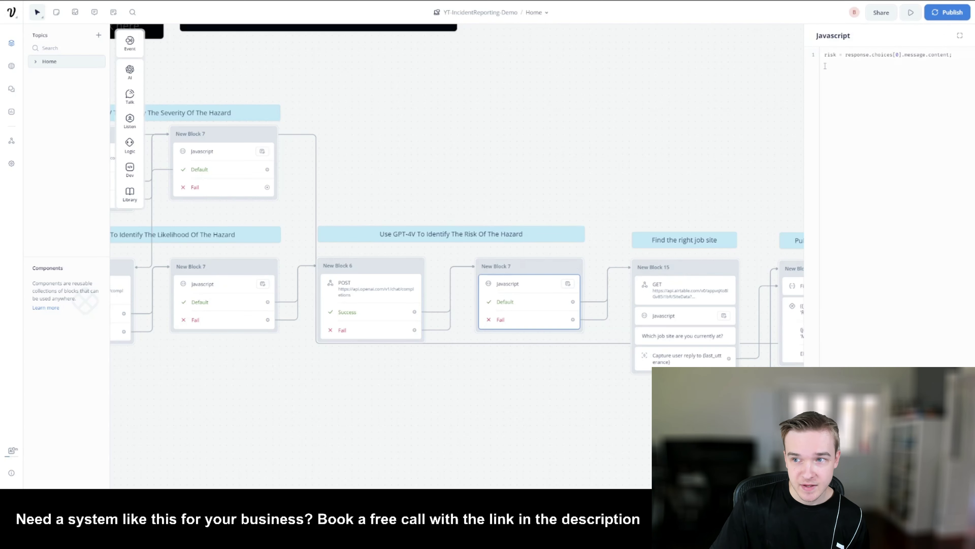